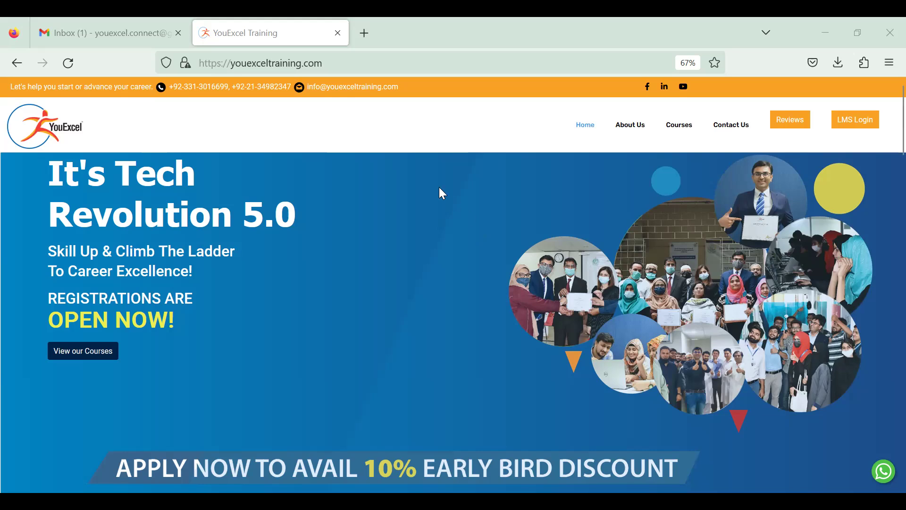
- Open the 'Welcome to YouExcel' email in Gmail and scroll down to its set-password link
click(125, 34)
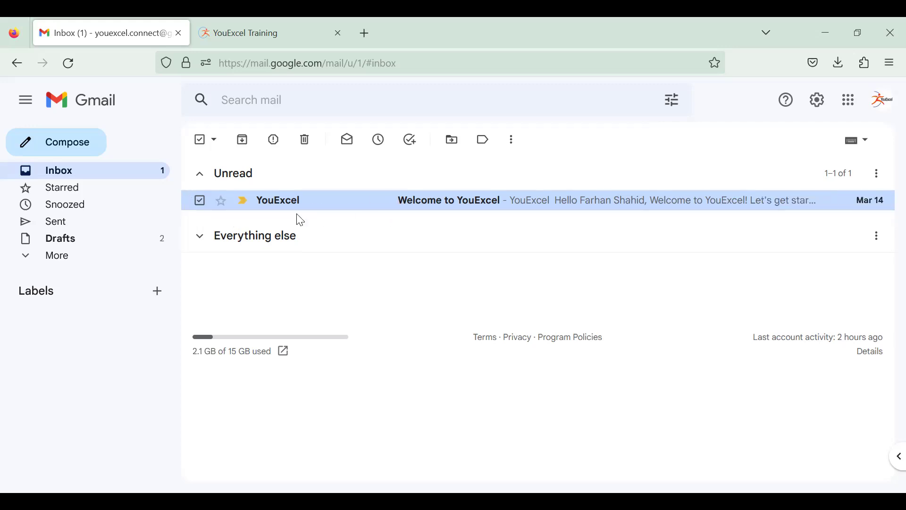
click(466, 208)
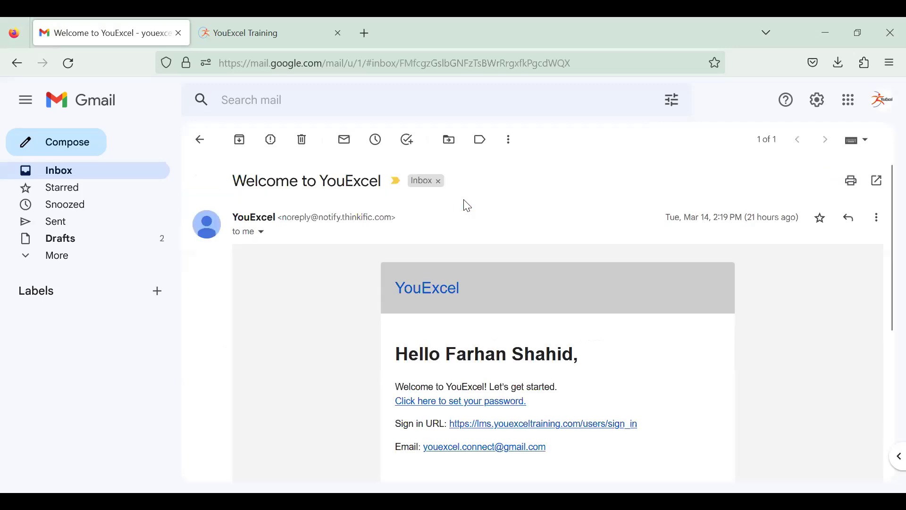
scroll(470, 275, down, 2)
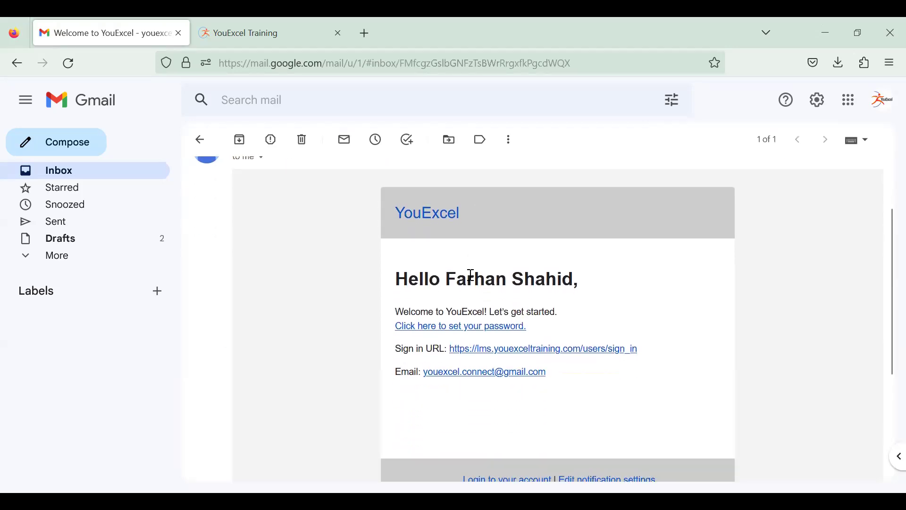
scroll(470, 273, down, 1)
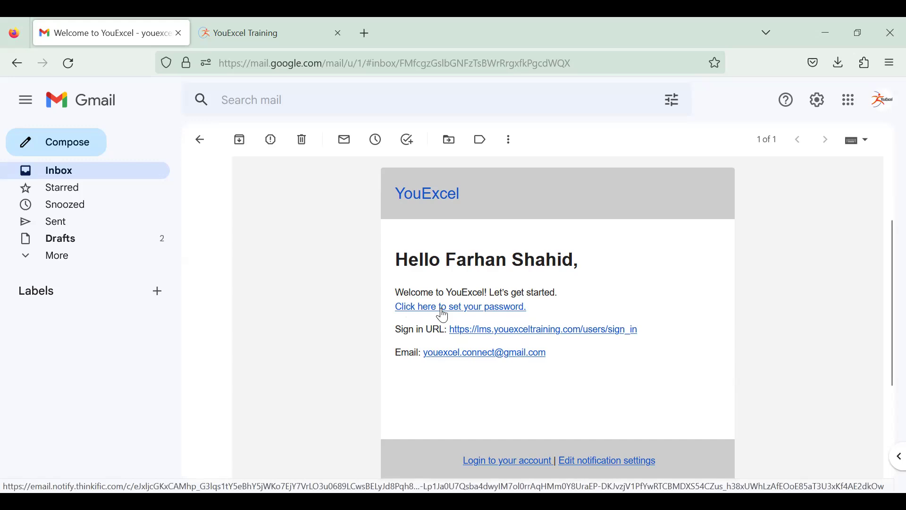
click(509, 315)
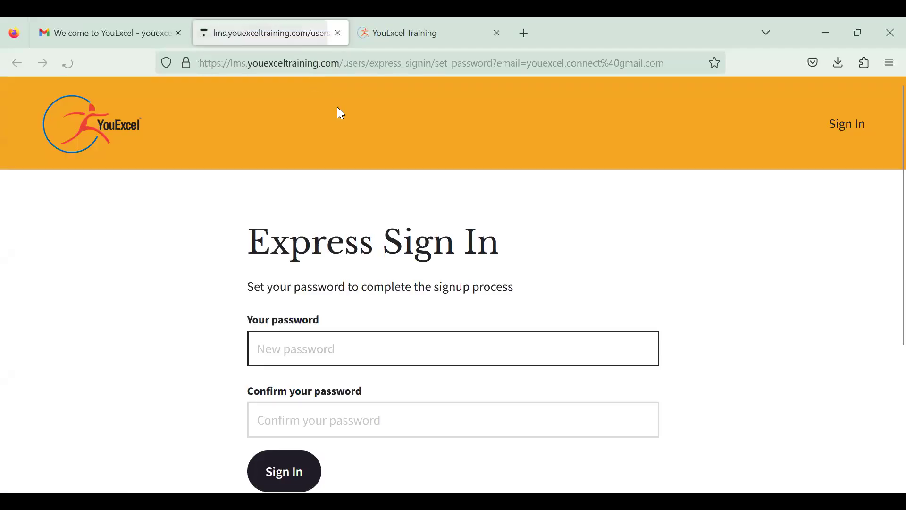
scroll(416, 294, down, 2)
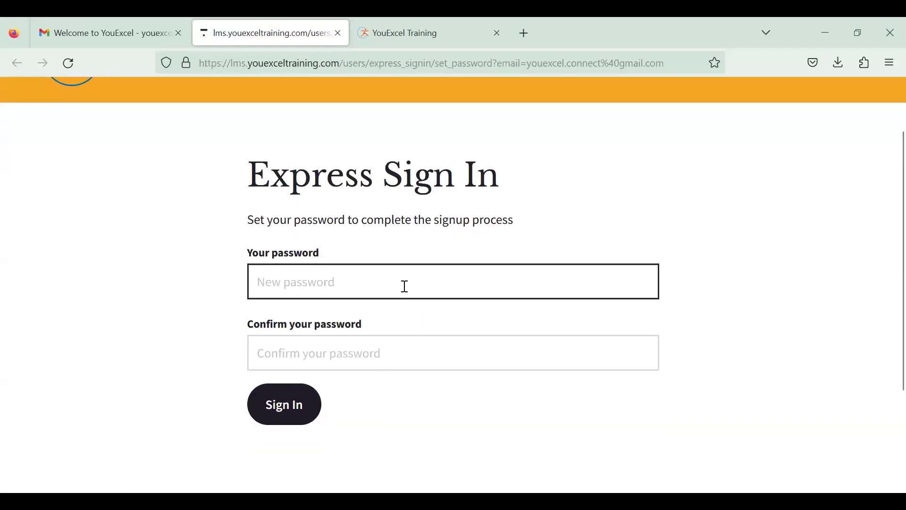
click(405, 286)
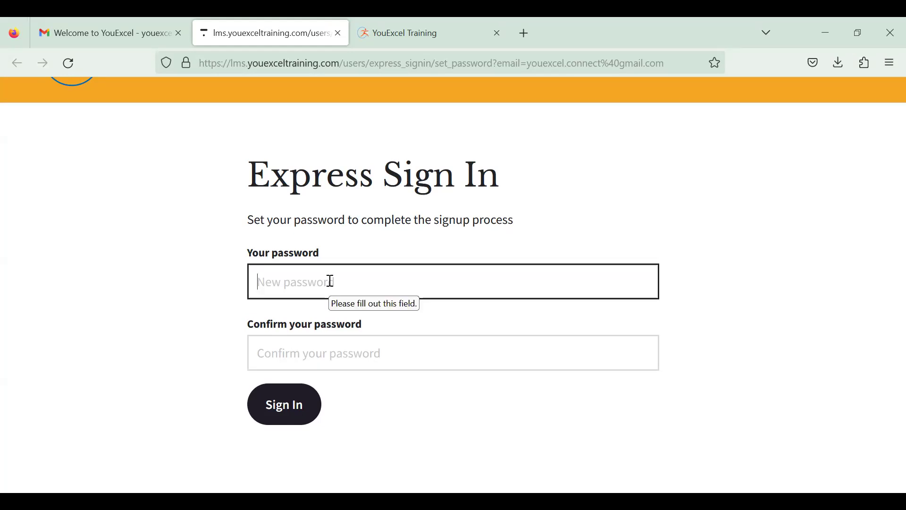
key(ctrl+a)
key(BackSpace)
key(Tab)
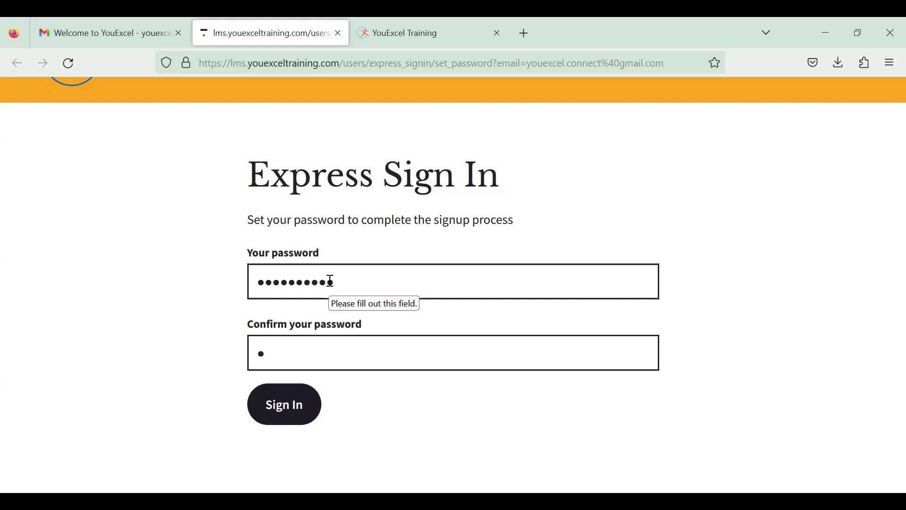
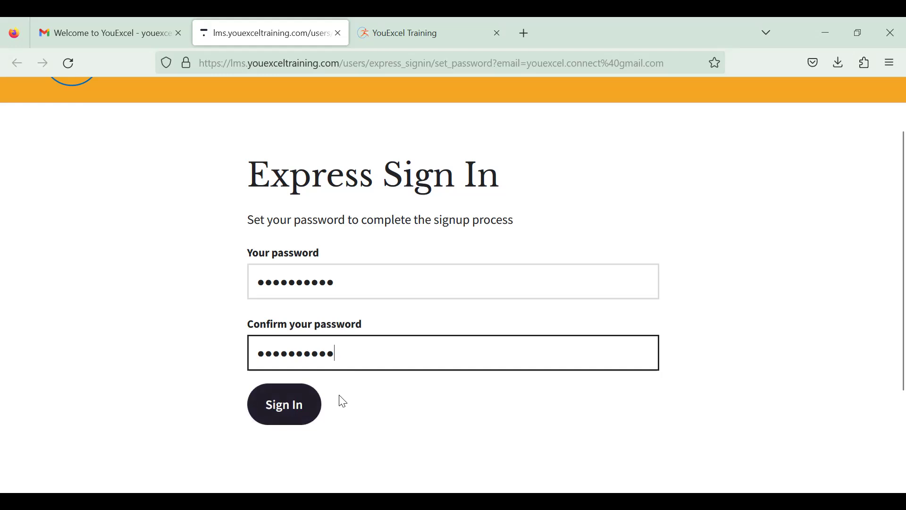
- Sign in and scroll My Dashboard to the Computerized Accounting - Batch 1 course card
click(290, 404)
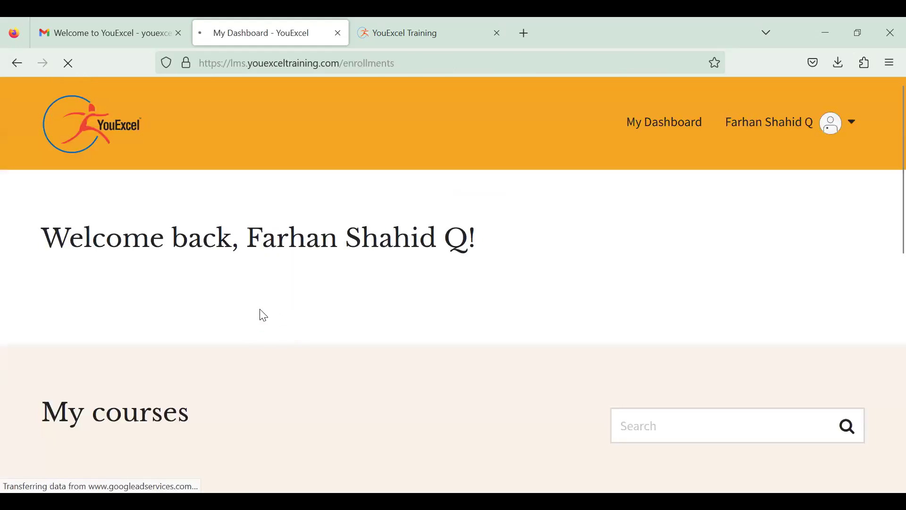
scroll(258, 310, down, 1)
scroll(258, 310, down, 3)
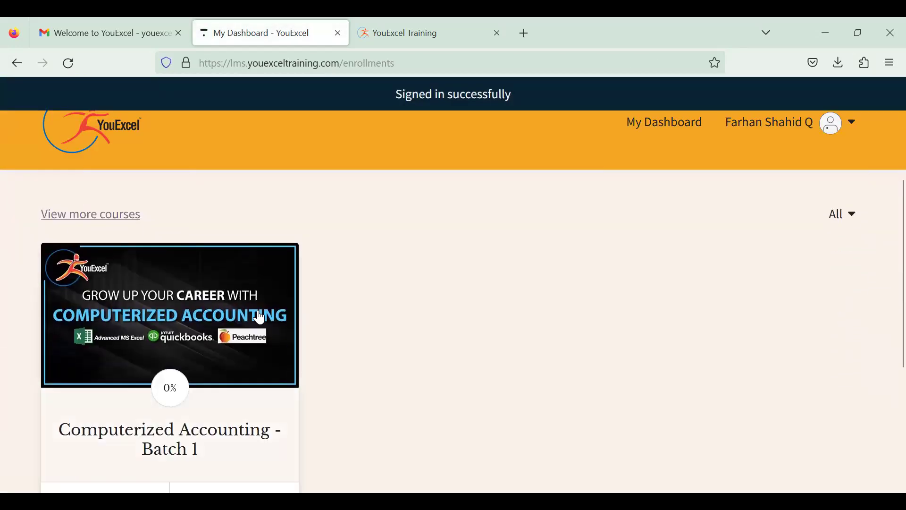
scroll(258, 311, down, 2)
scroll(258, 316, down, 2)
scroll(257, 315, down, 2)
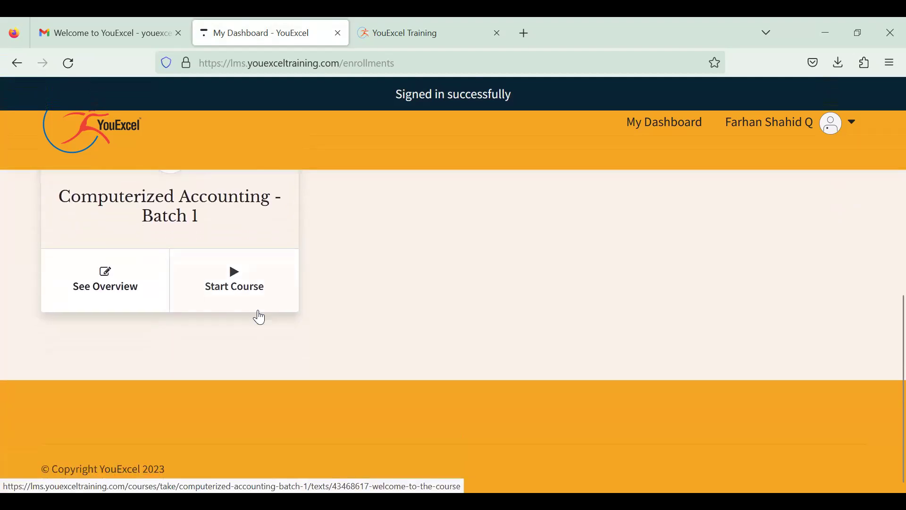
scroll(258, 316, up, 4)
scroll(260, 316, up, 6)
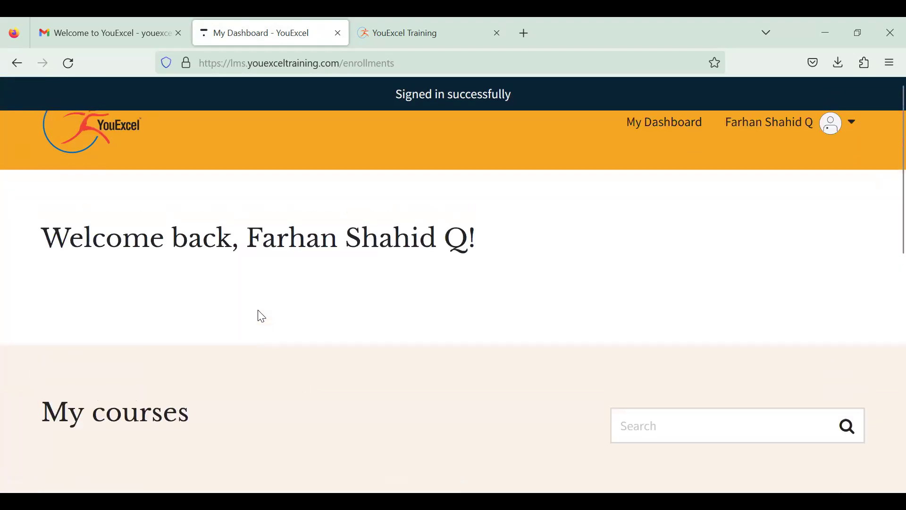
scroll(262, 316, down, 2)
scroll(262, 316, down, 1)
scroll(262, 317, down, 1)
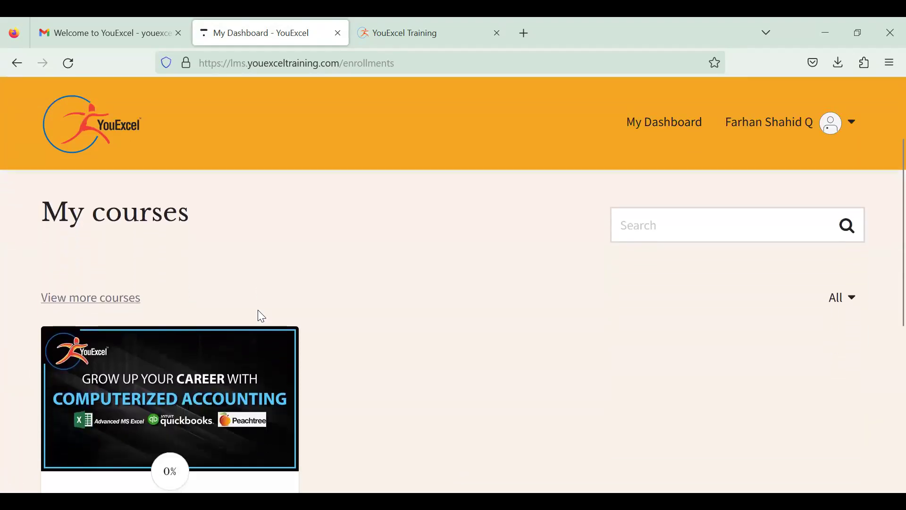
scroll(259, 315, down, 2)
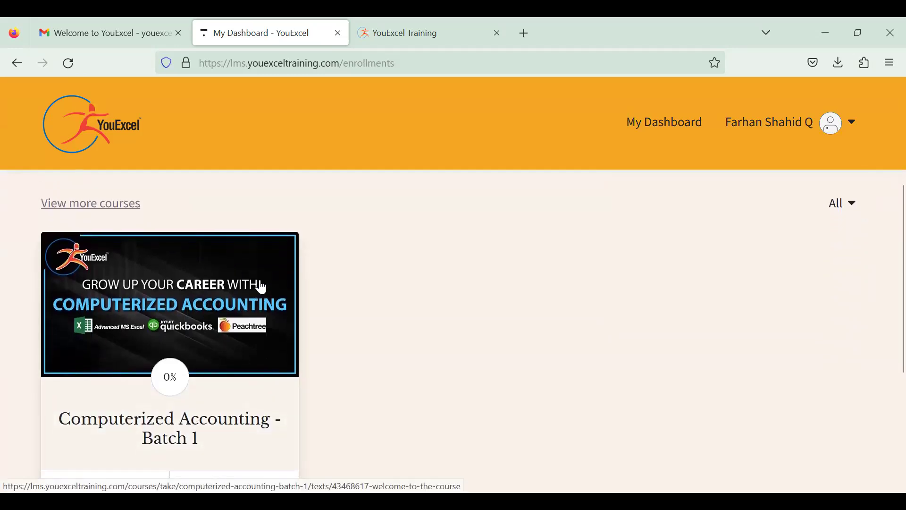
scroll(263, 287, down, 1)
scroll(262, 287, down, 1)
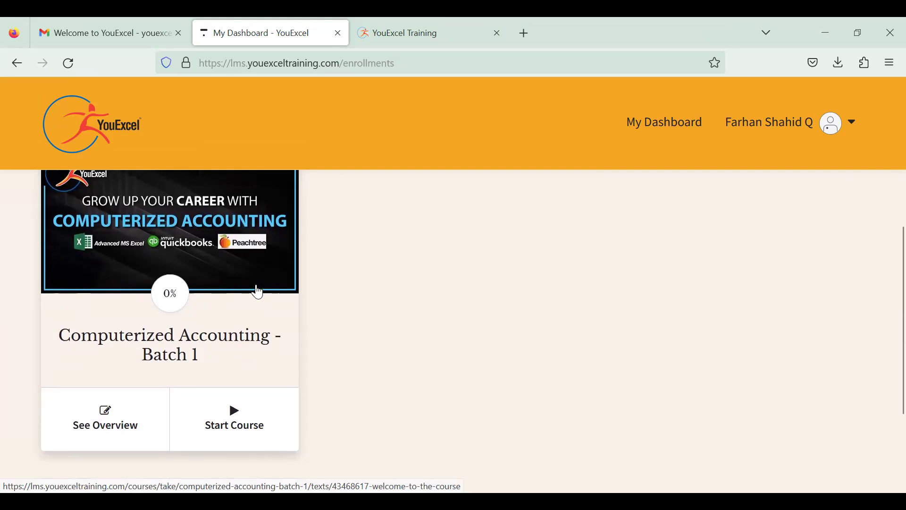
scroll(258, 291, up, 1)
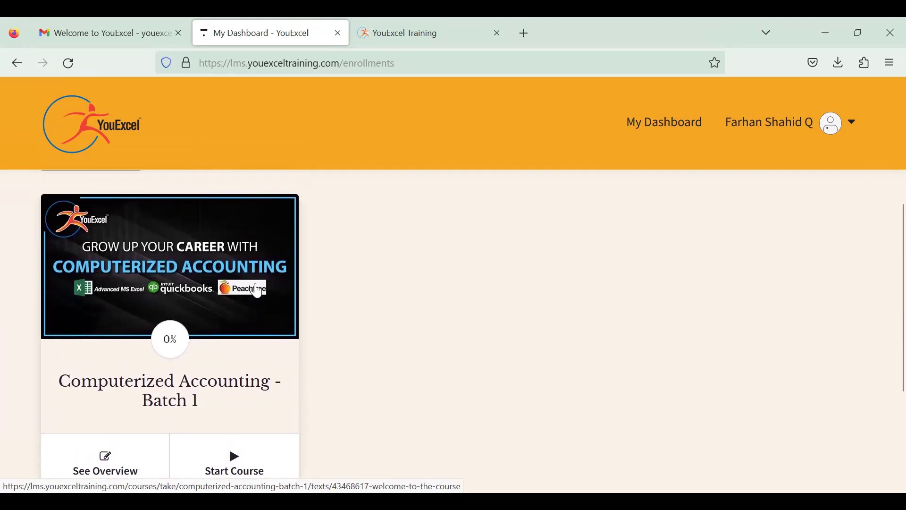
- Start the Computerized Accounting - Batch 1 course at its Welcome To The Course lesson
click(182, 281)
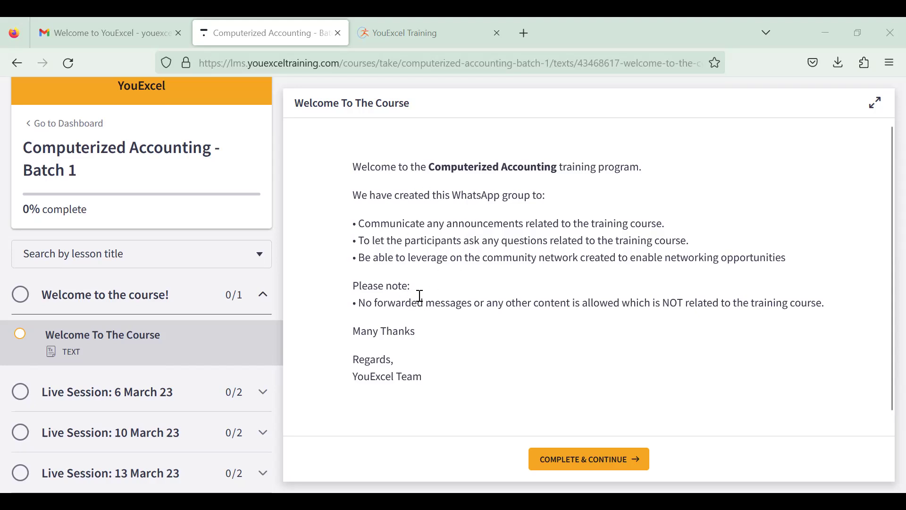
- Play the Live Session: 6 March 23 Session Recording, briefly viewing it fullscreen
click(169, 390)
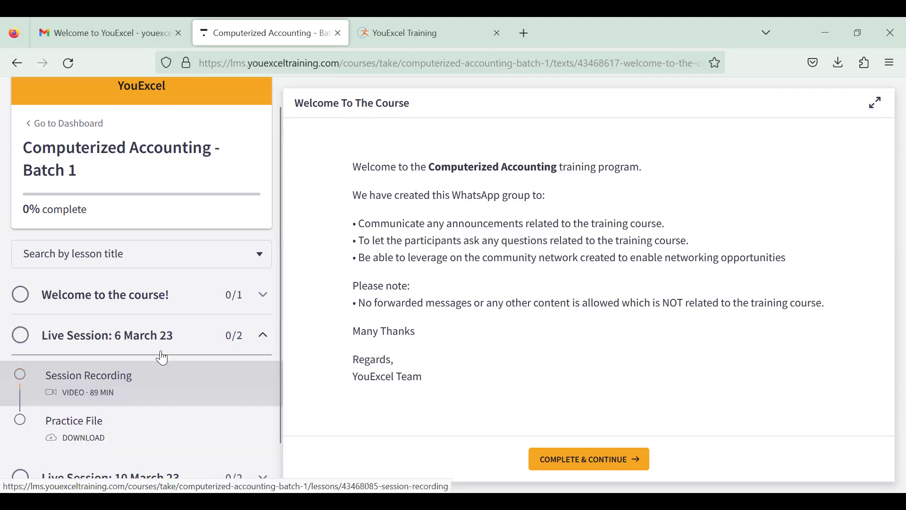
click(115, 388)
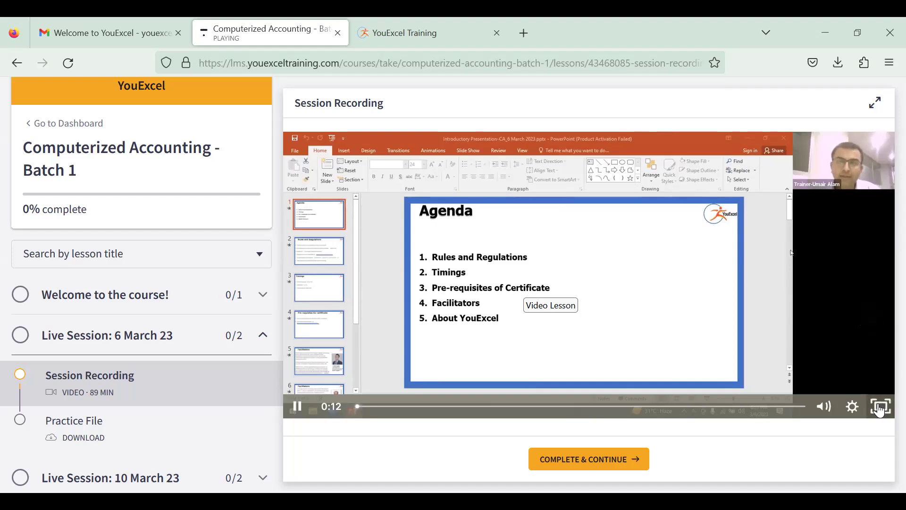
click(881, 409)
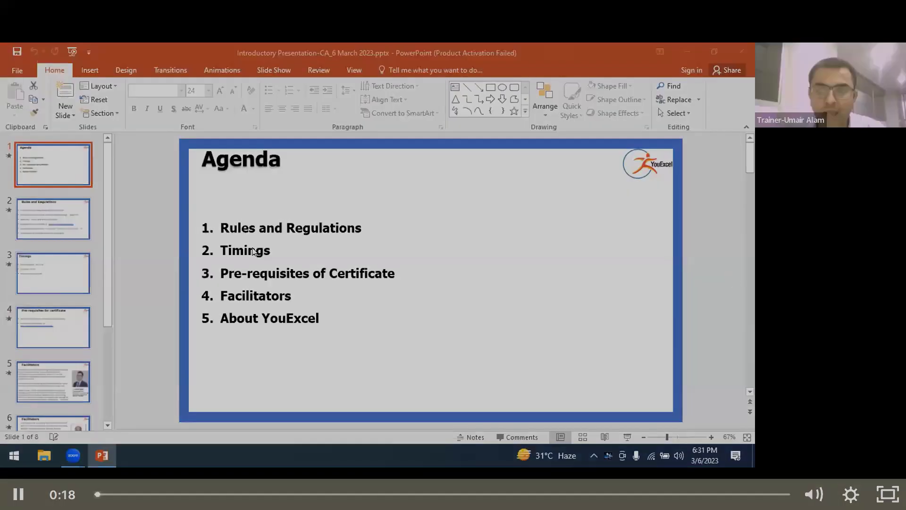
key(Escape)
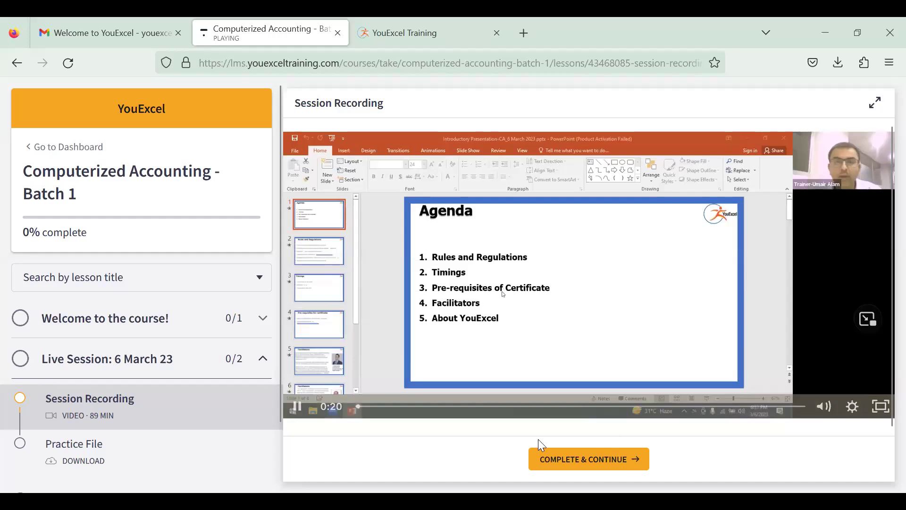
scroll(172, 444, down, 1)
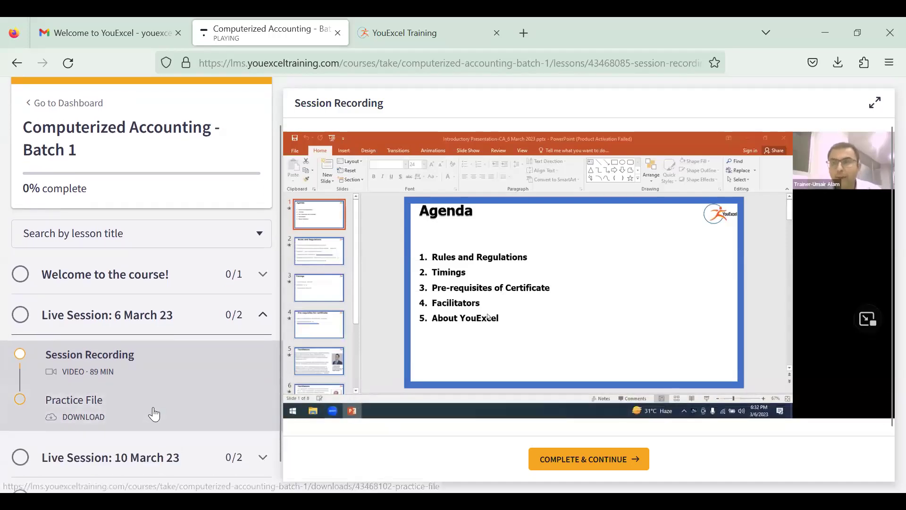
- Open the 6 March Practice File lesson and cancel the Module 1 & 2 (1).pptx download
click(116, 414)
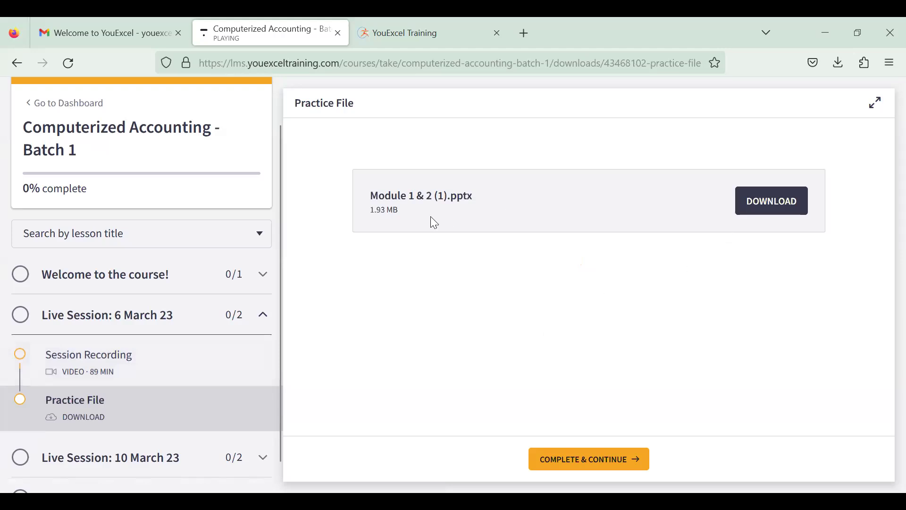
click(790, 207)
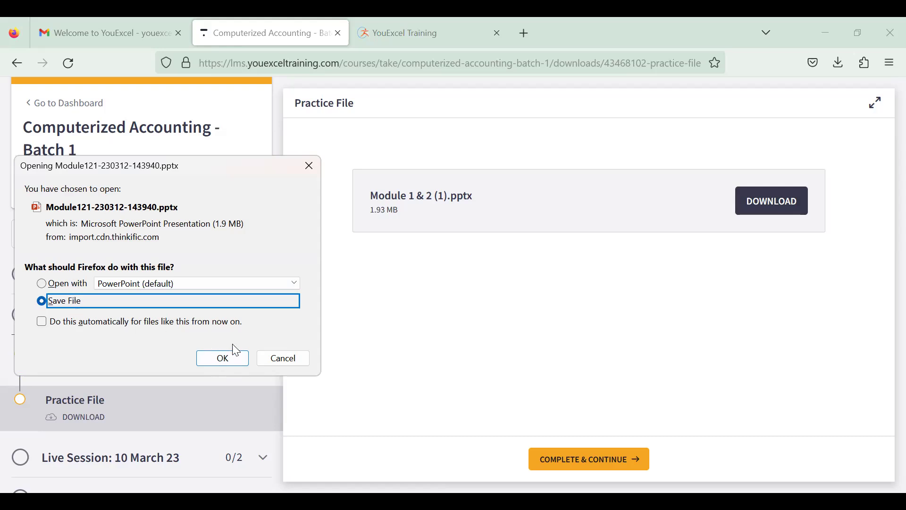
click(292, 359)
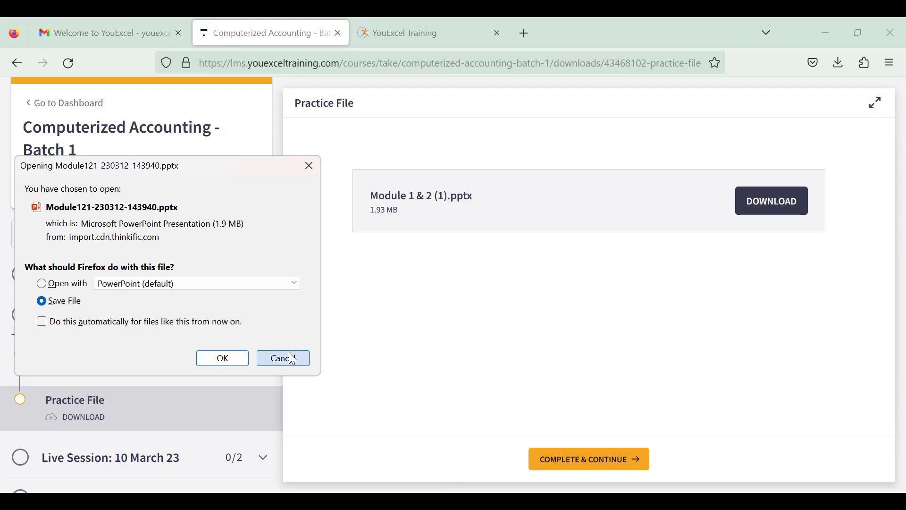
click(293, 359)
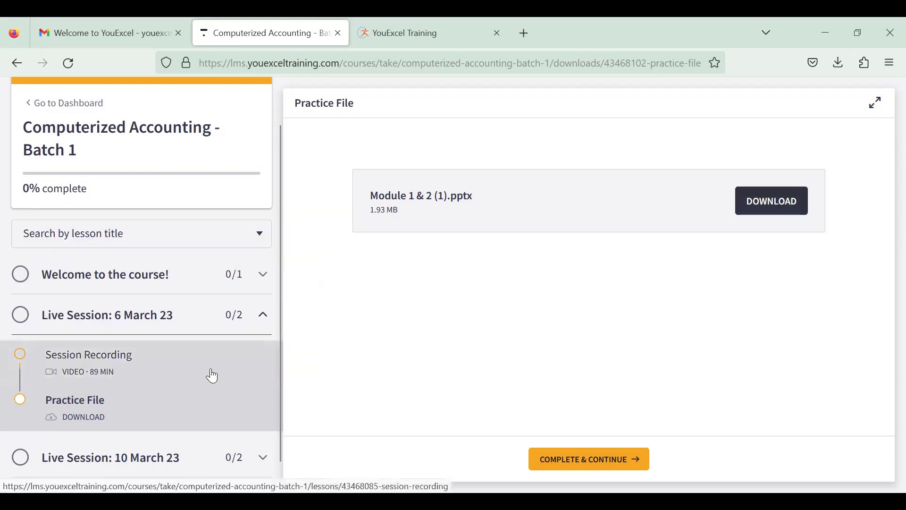
scroll(208, 376, down, 1)
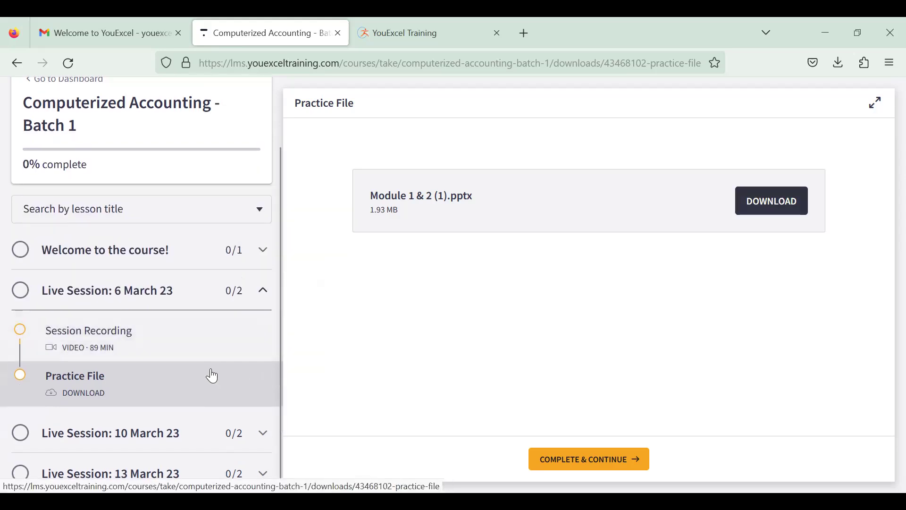
- Expand Live Session: 10 March 23 and play its Session Recording
click(140, 436)
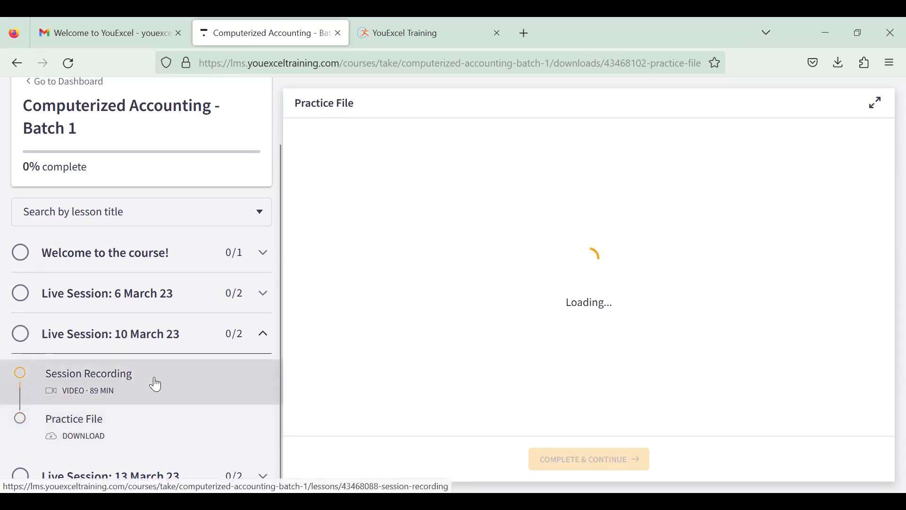
click(156, 385)
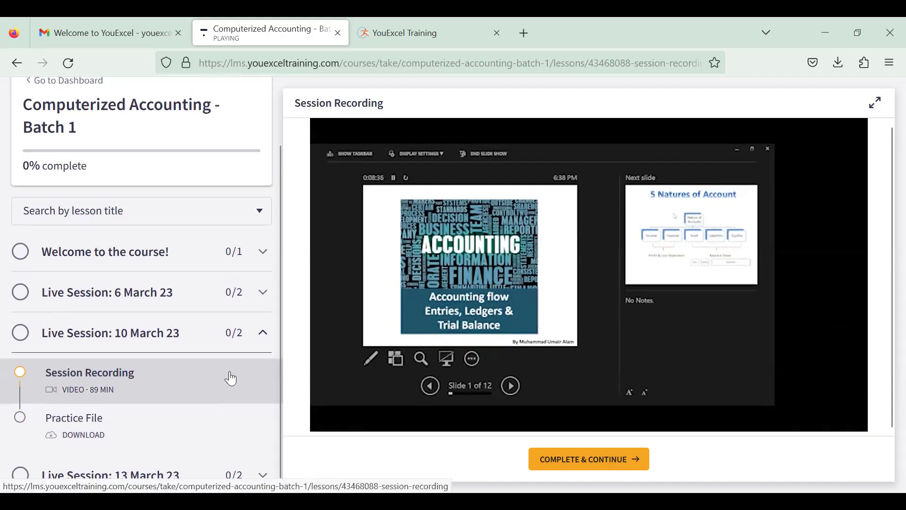
scroll(231, 378, up, 2)
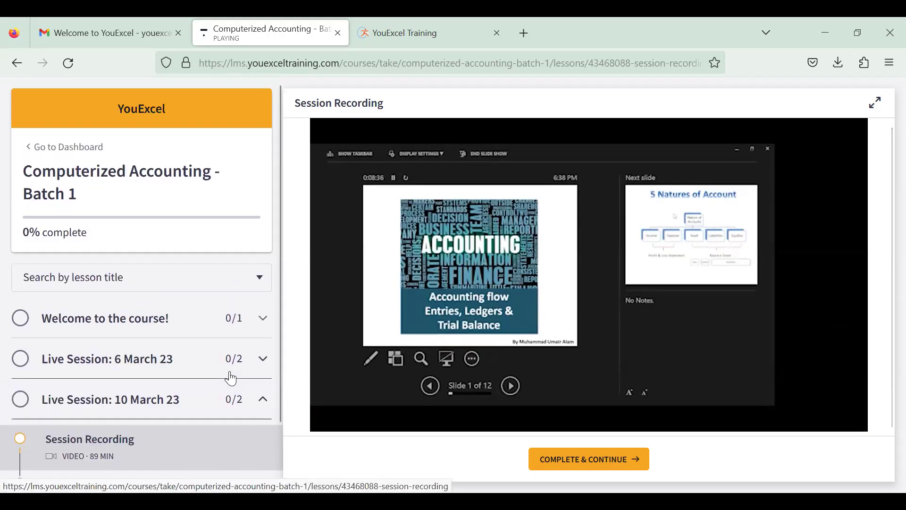
- Go back to My Dashboard and scroll to the Computerized Accounting - Batch 1 course card
click(67, 149)
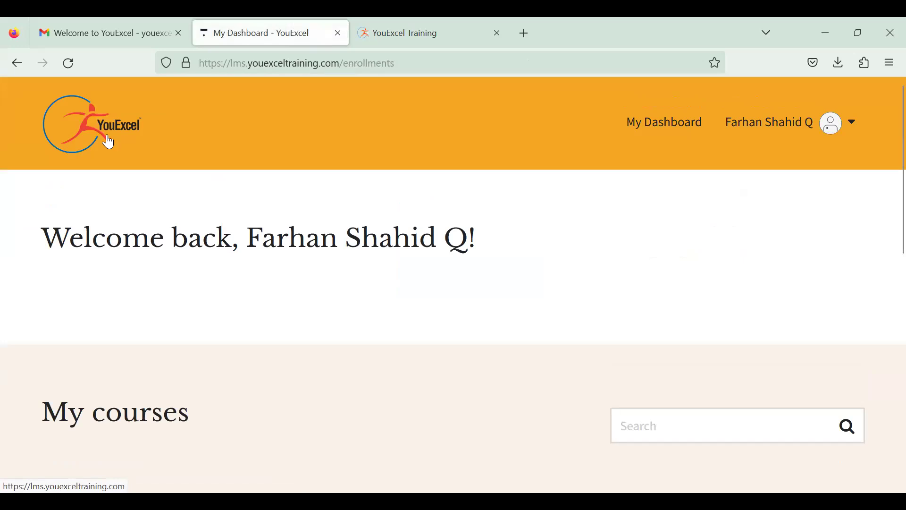
scroll(651, 273, down, 3)
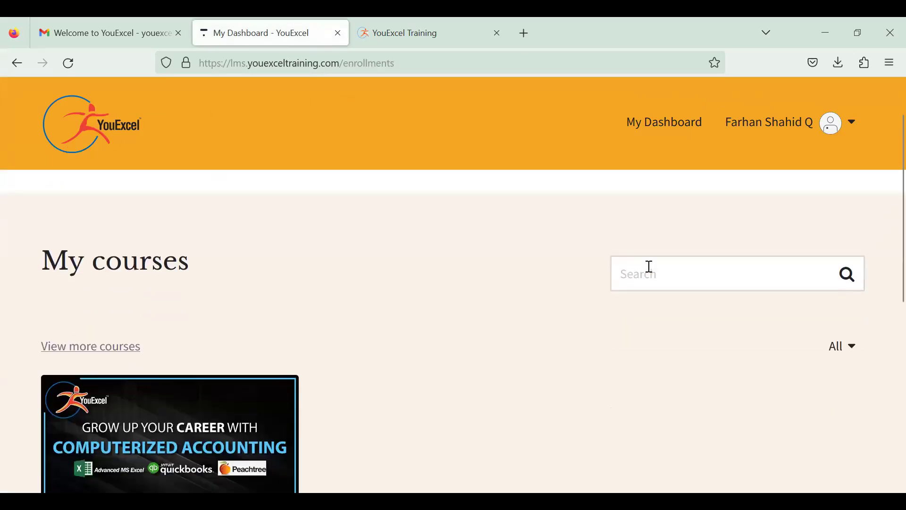
scroll(651, 273, down, 2)
scroll(652, 273, down, 3)
scroll(652, 273, down, 1)
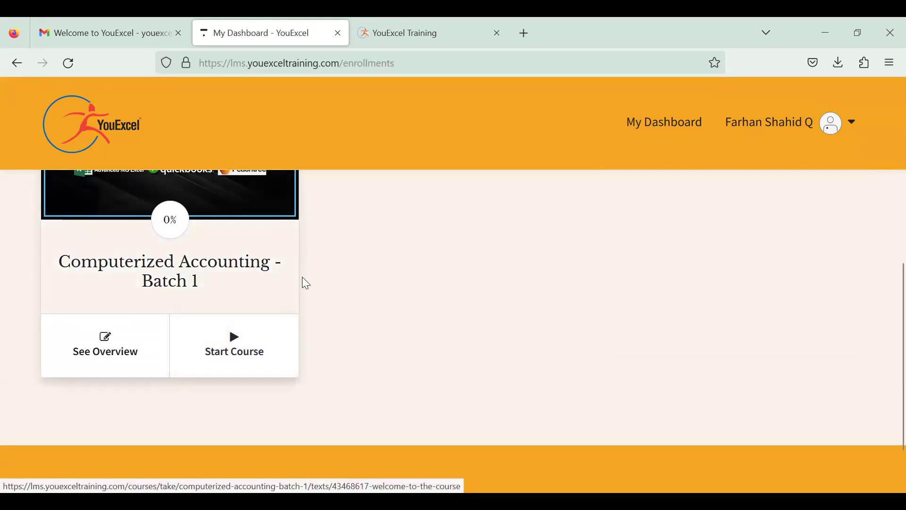
scroll(387, 250, up, 3)
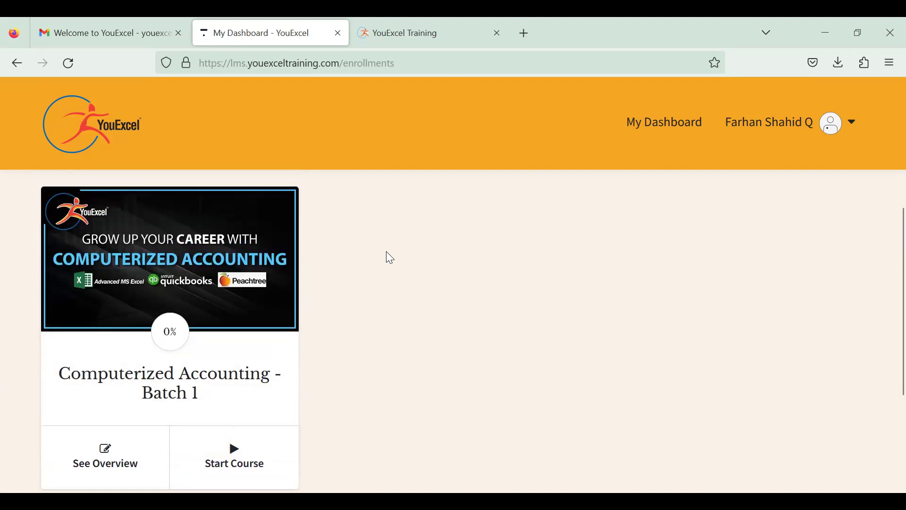
scroll(359, 258, up, 1)
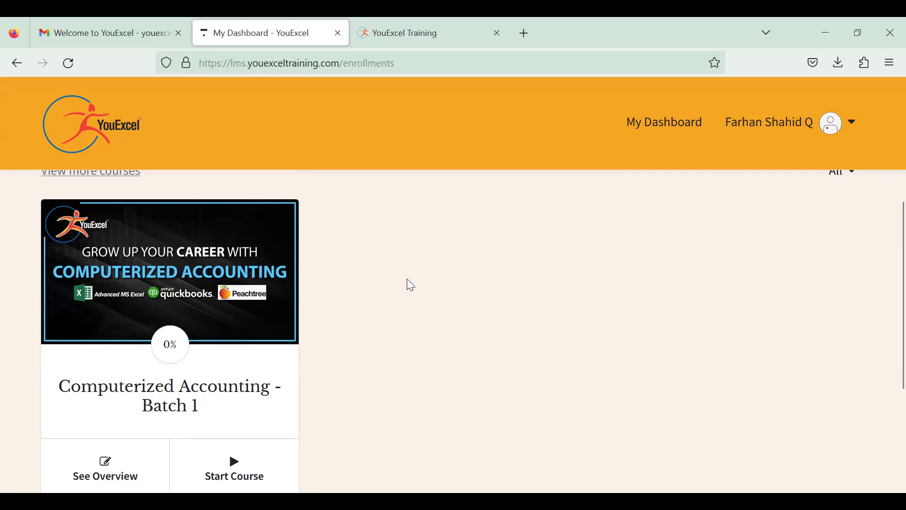
scroll(408, 285, up, 3)
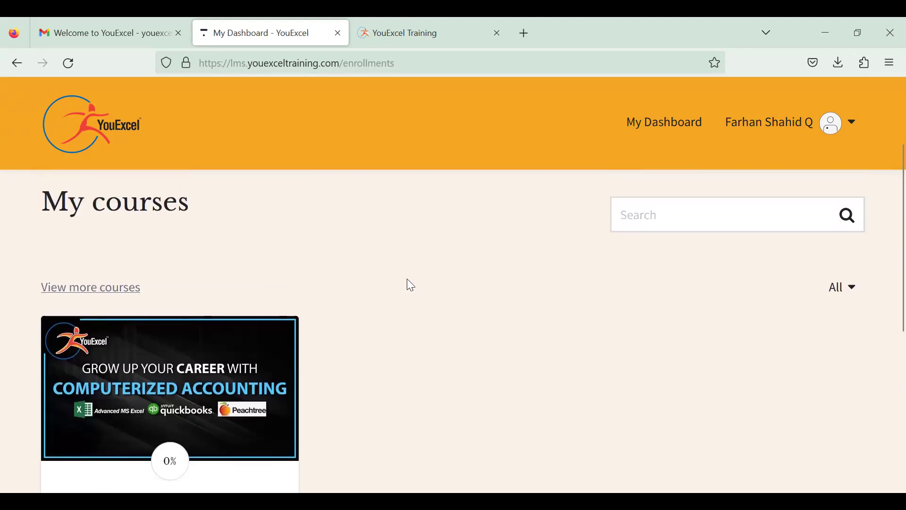